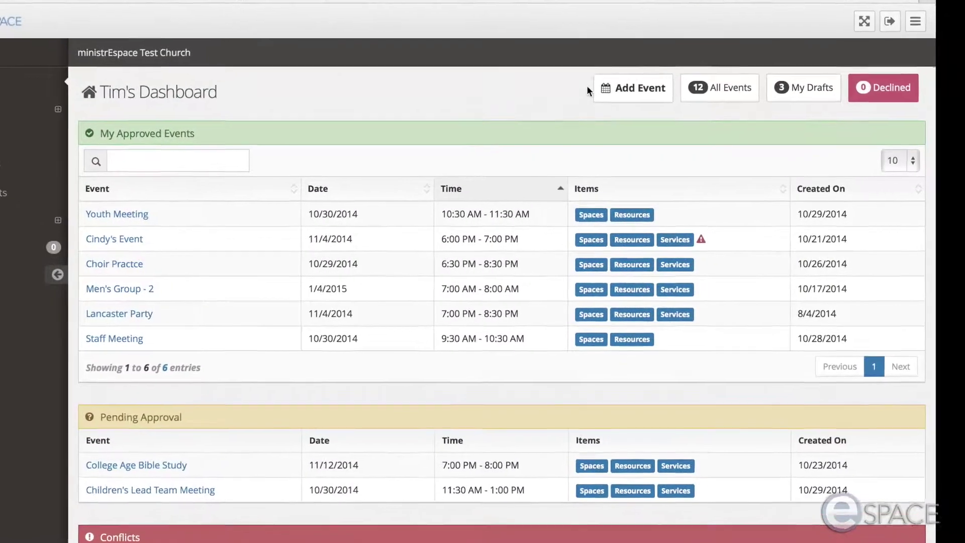
Start a new event with the dashboard's Add Event button
click(632, 88)
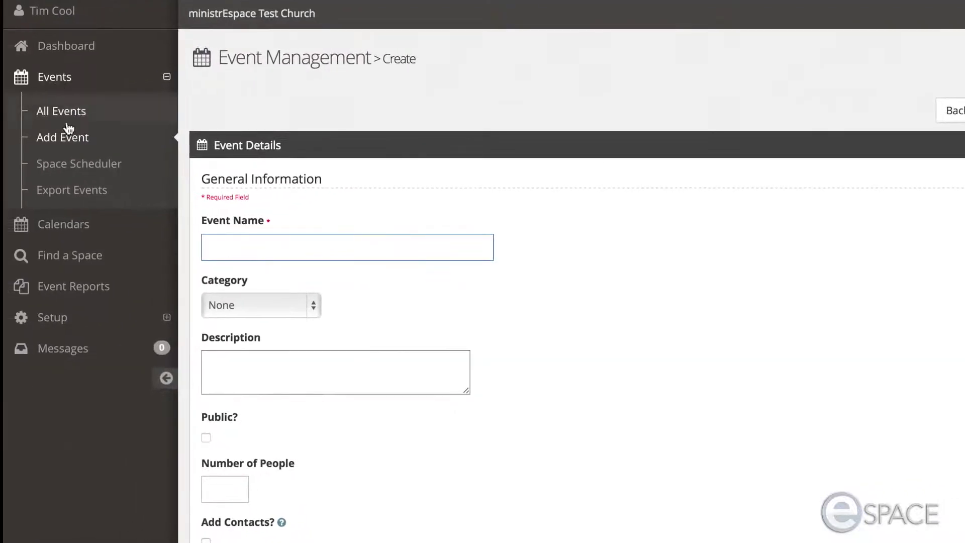
click(74, 170)
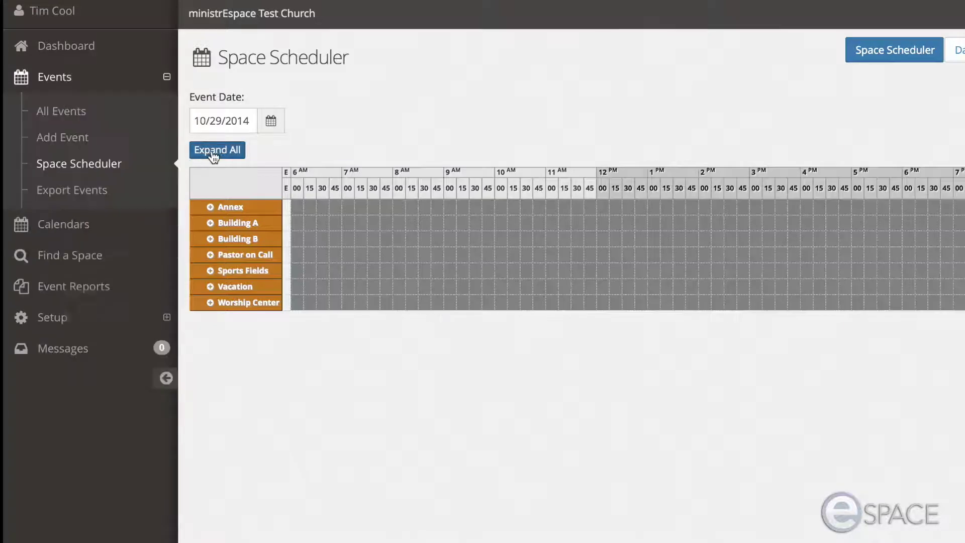
click(215, 151)
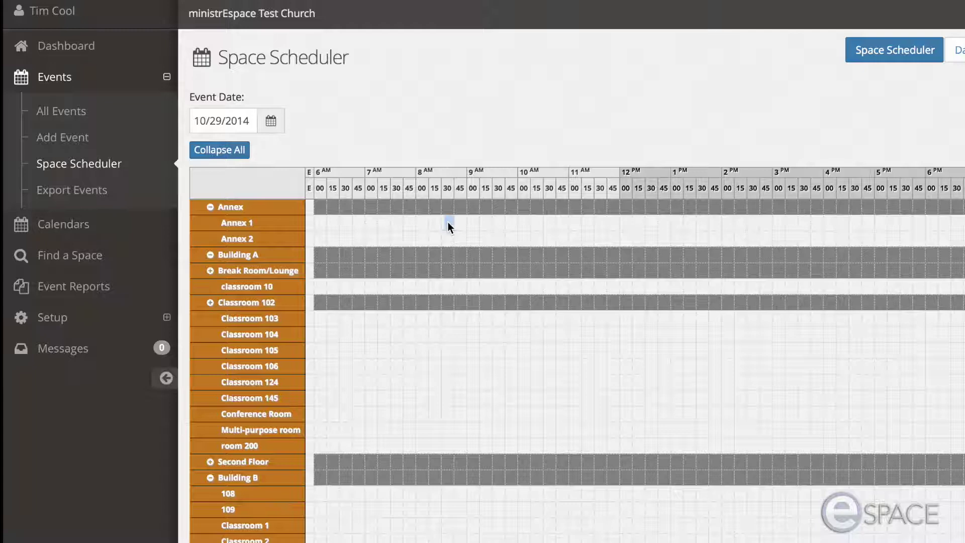
drag(448, 222, 475, 223)
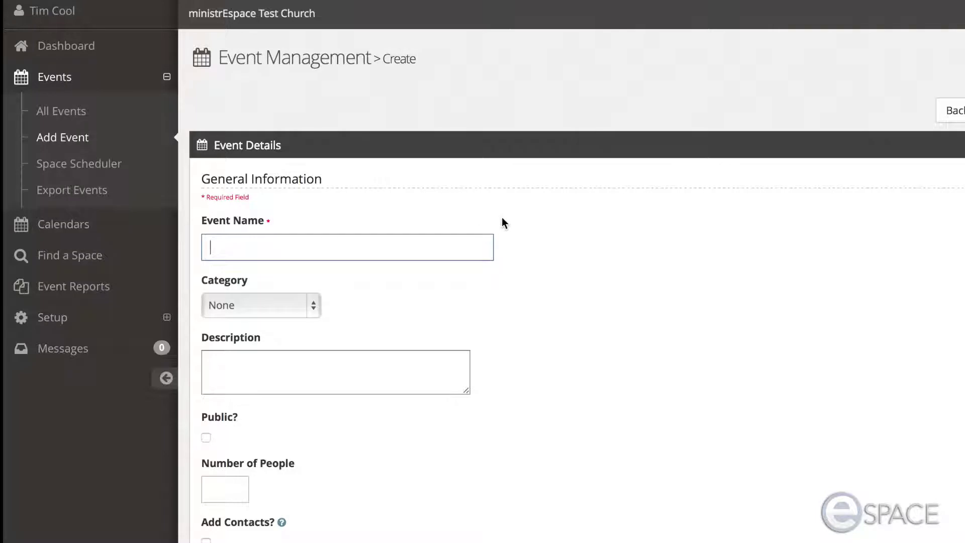
click(79, 227)
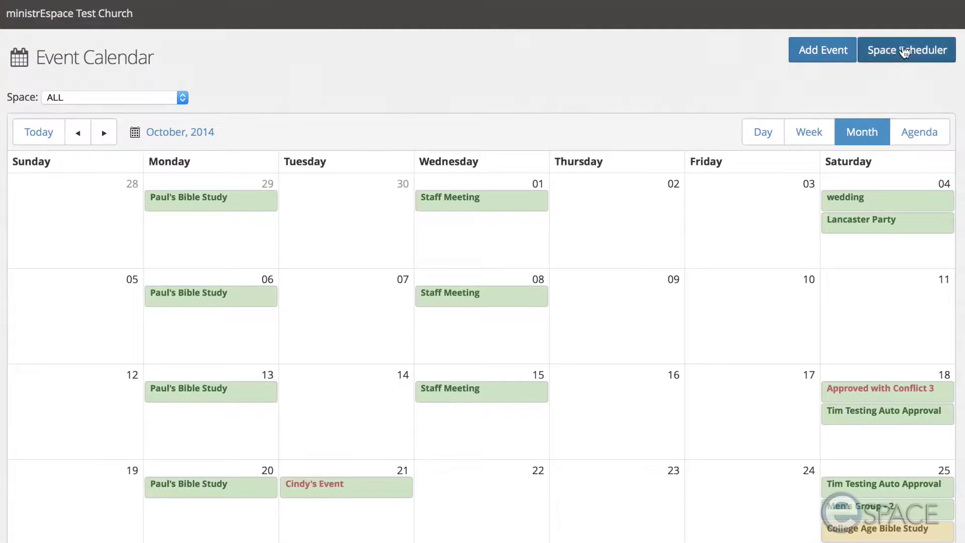
click(913, 52)
click(904, 51)
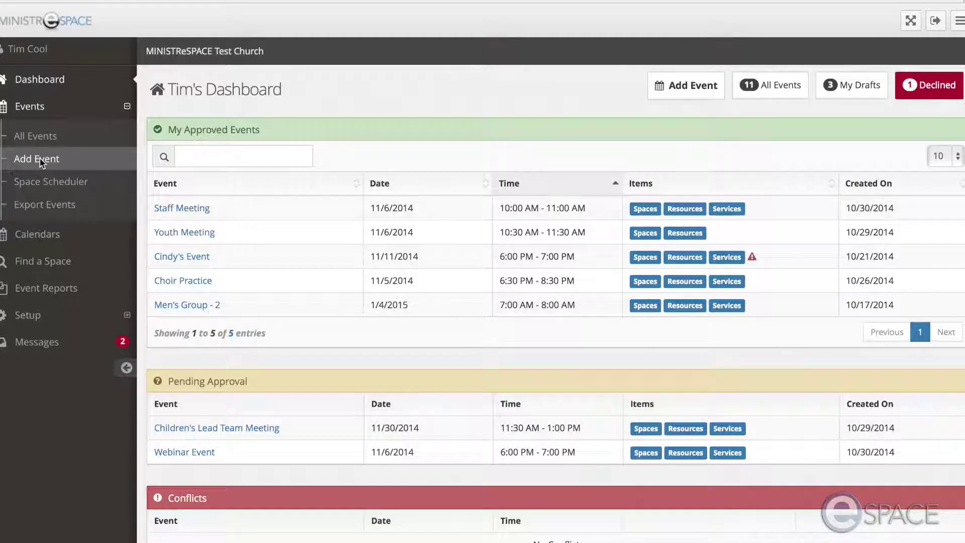
Enter event name 'Great Event', category Children and description 'Fun'
click(40, 159)
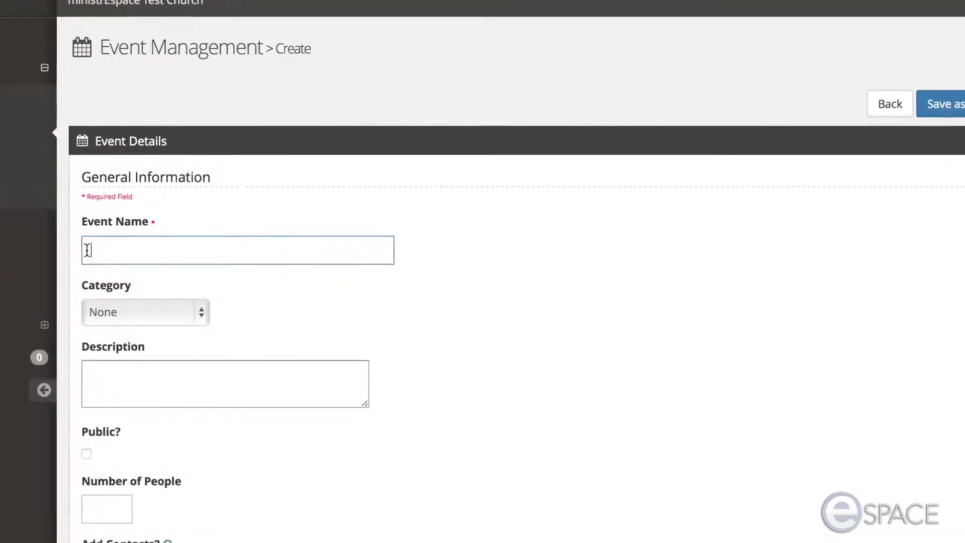
text(Great Event)
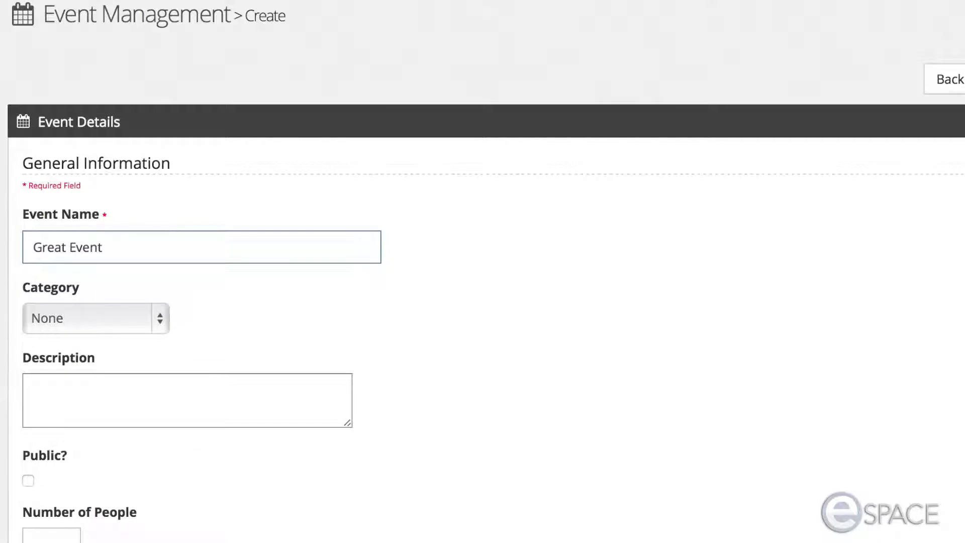
click(90, 330)
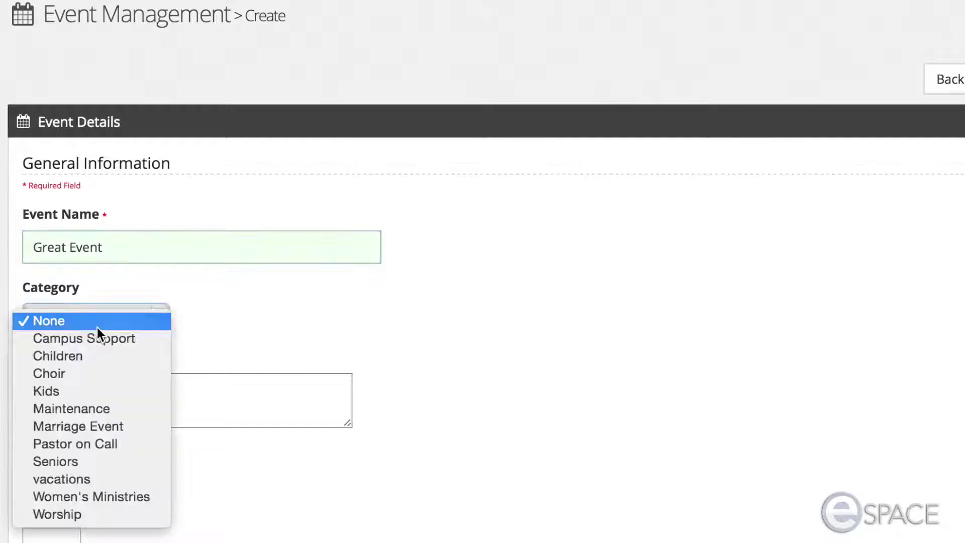
click(96, 355)
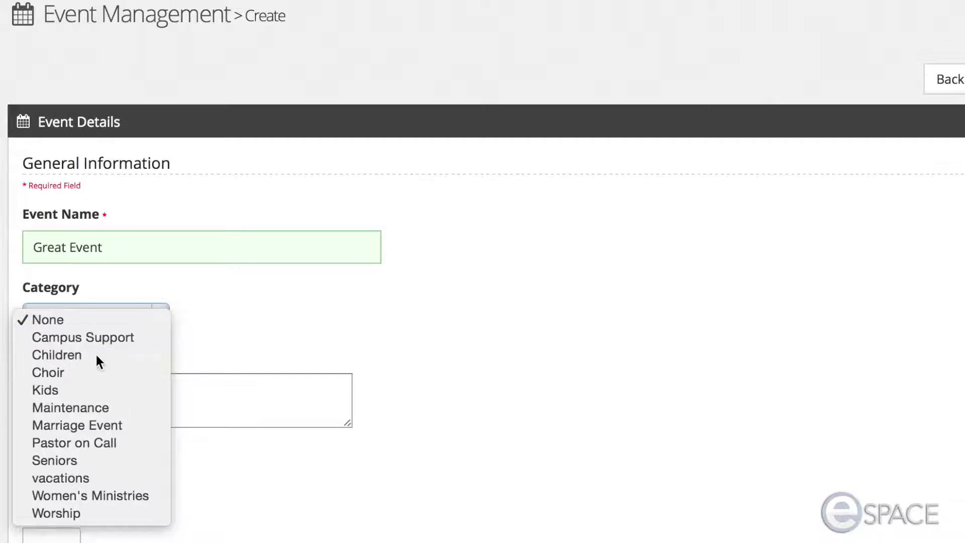
click(86, 404)
text(Fun)
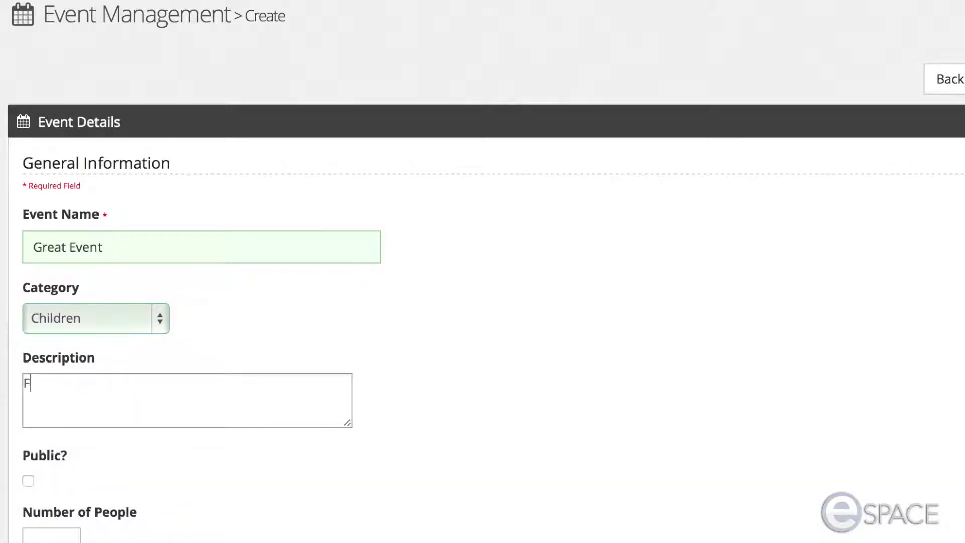
click(27, 480)
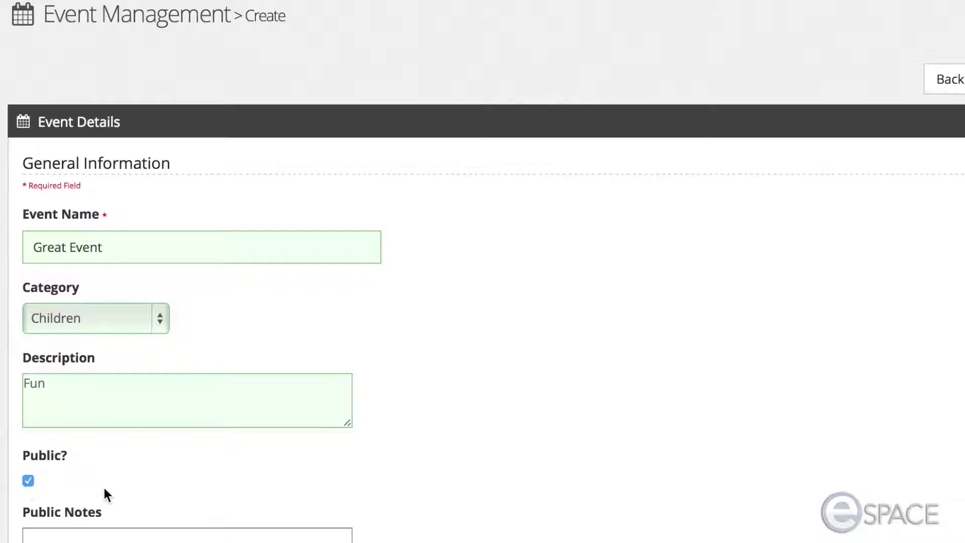
scroll(104, 487, down, 5)
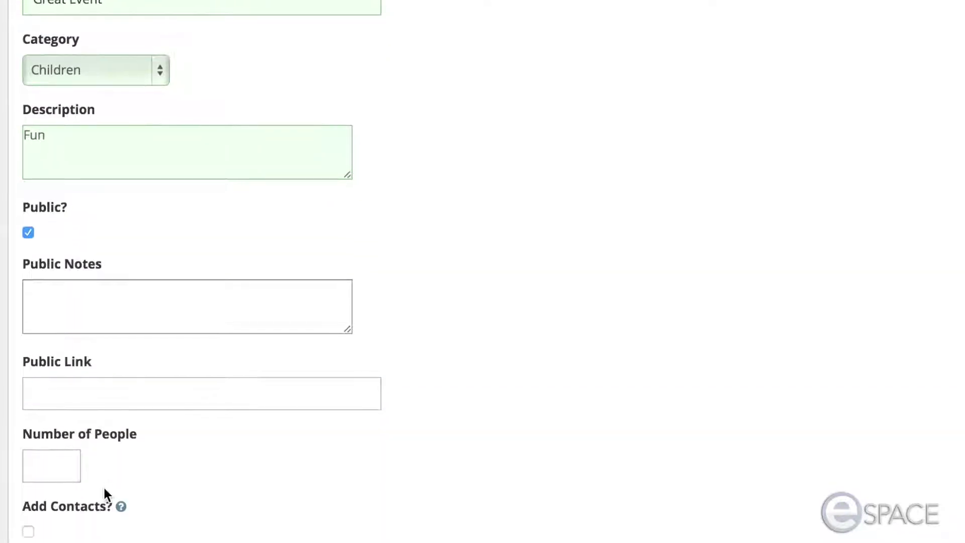
click(28, 234)
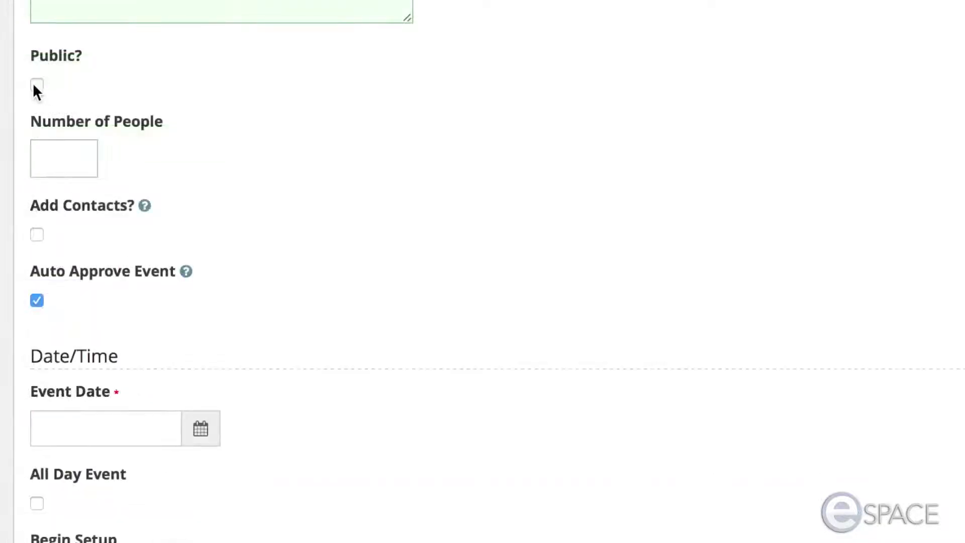
click(36, 84)
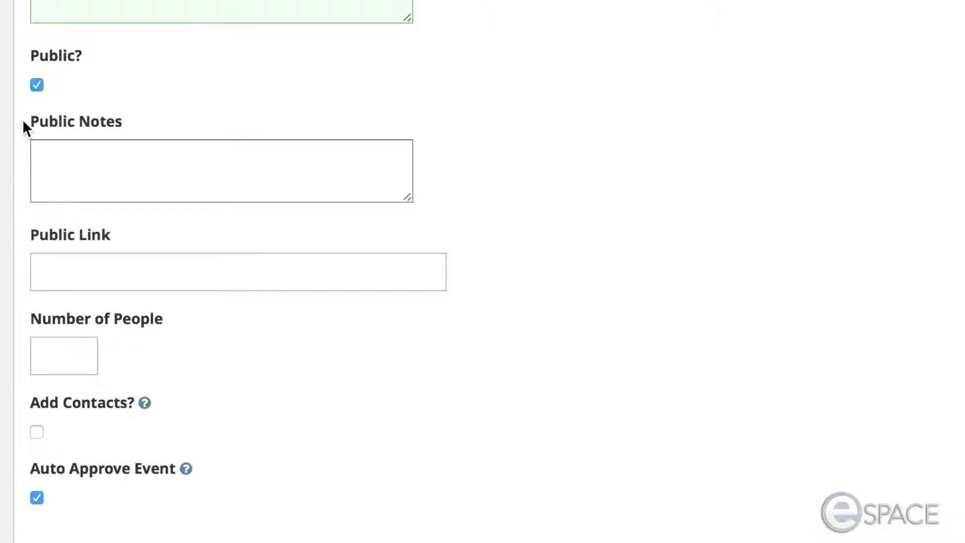
click(53, 160)
text(Bring a t)
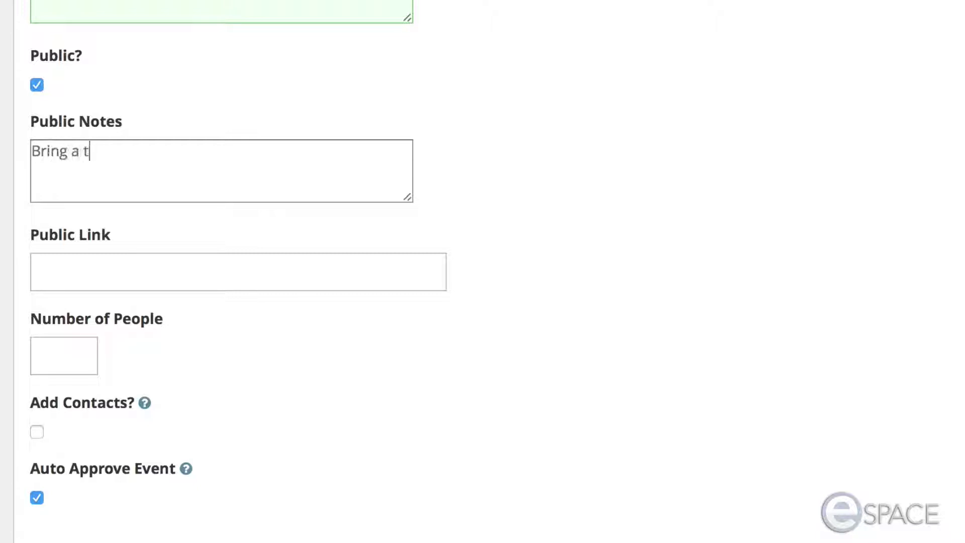
text(owel!!)
click(47, 277)
text(ht)
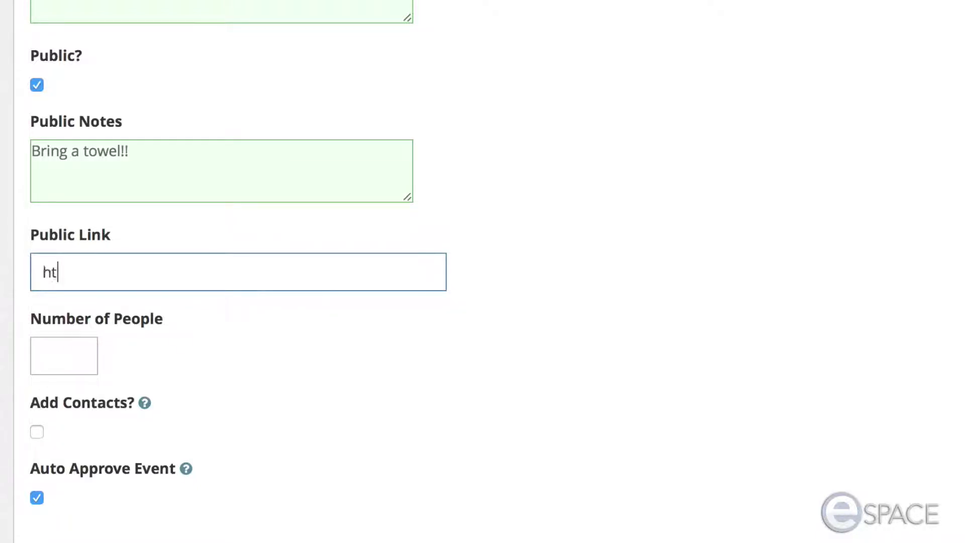
text(tp://www.wa)
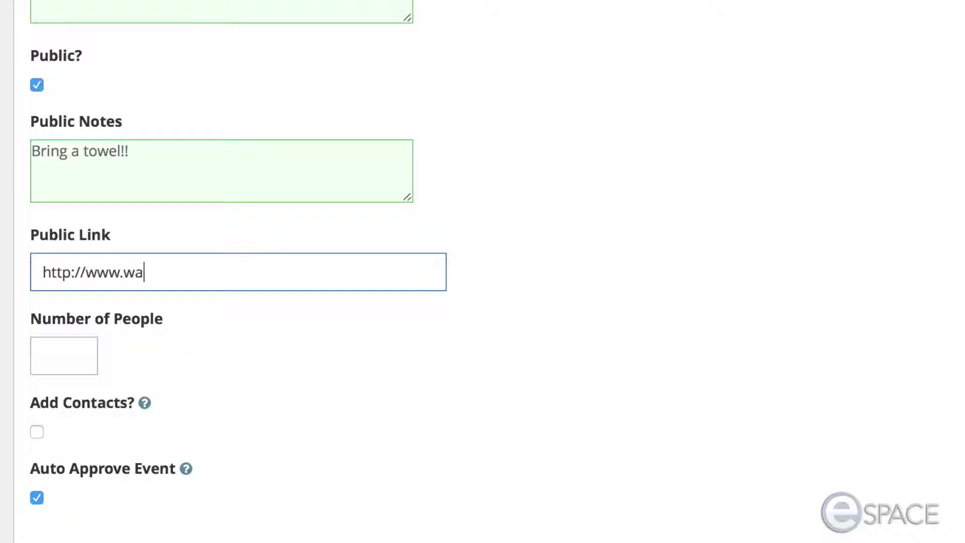
text(terslides)
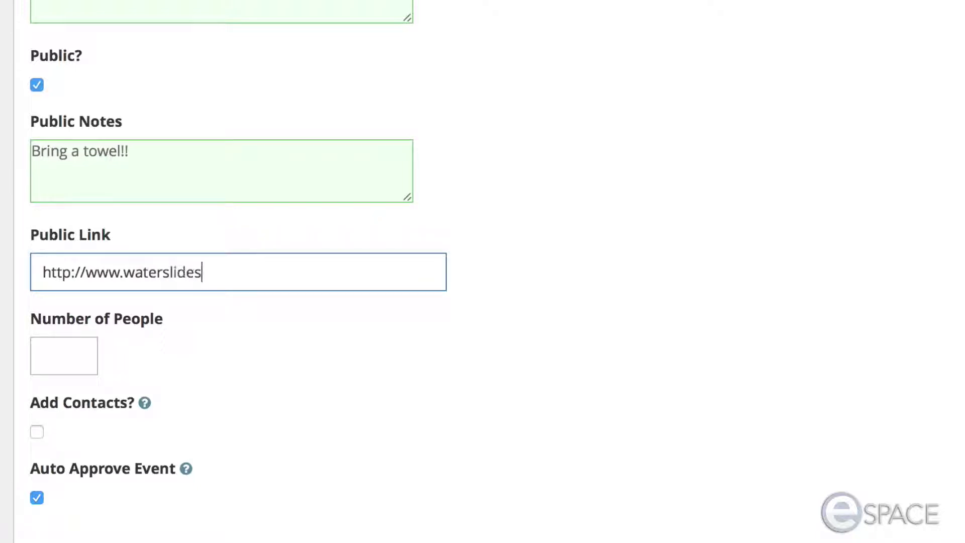
text(.com)
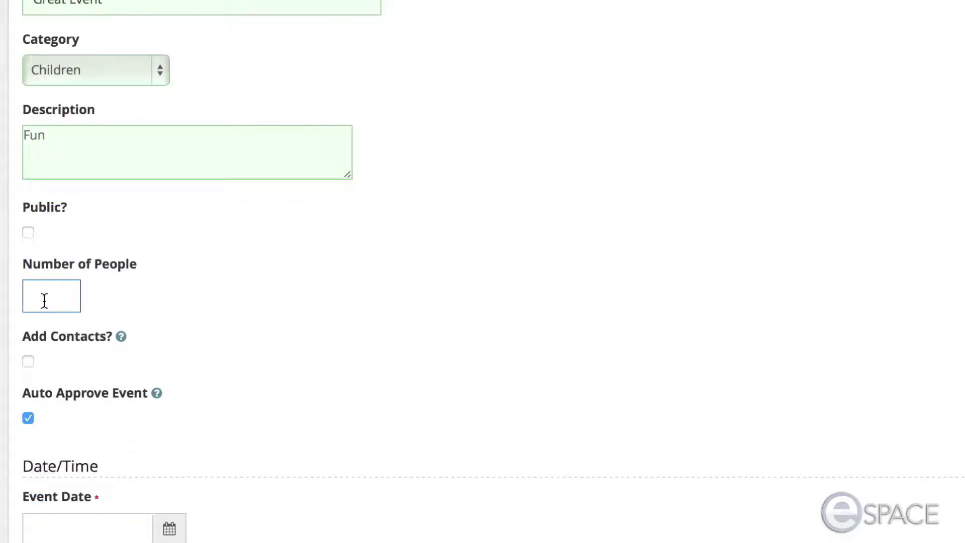
Set Number of People to 25 and tick Add Contacts?, leaving Auto Approve Event off
text(25)
click(29, 361)
scroll(30, 360, down, 3)
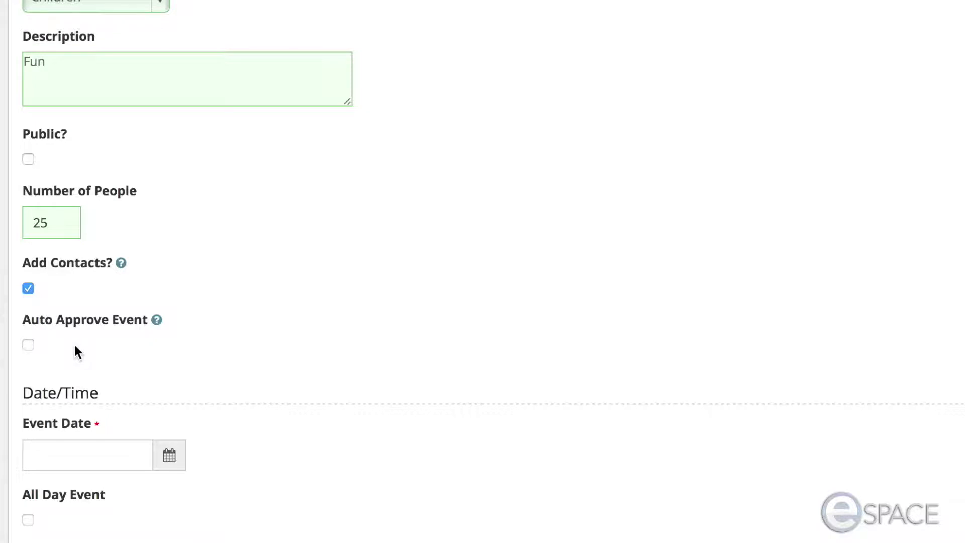
scroll(76, 350, down, 8)
Pick October 30, 2014 as the event date from the calendar
scroll(75, 227, down, 4)
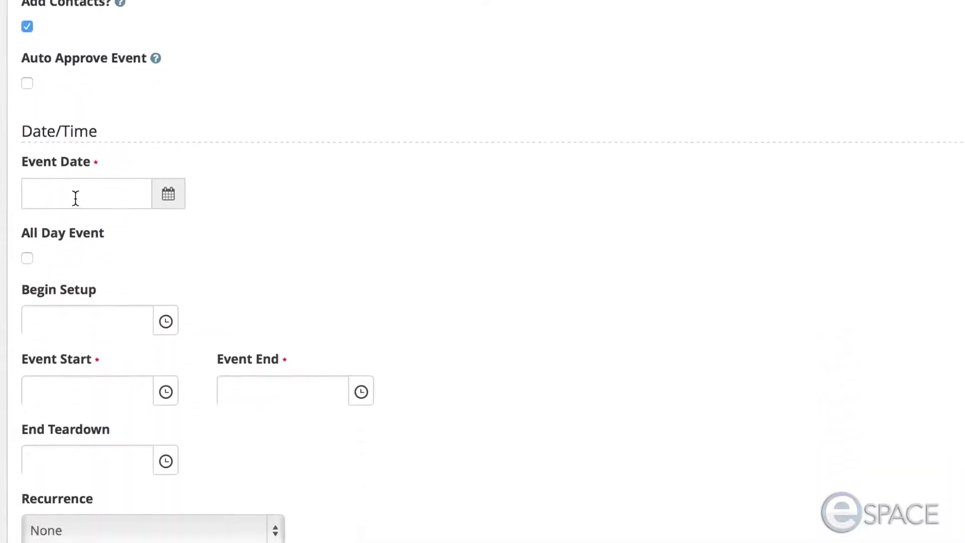
click(171, 174)
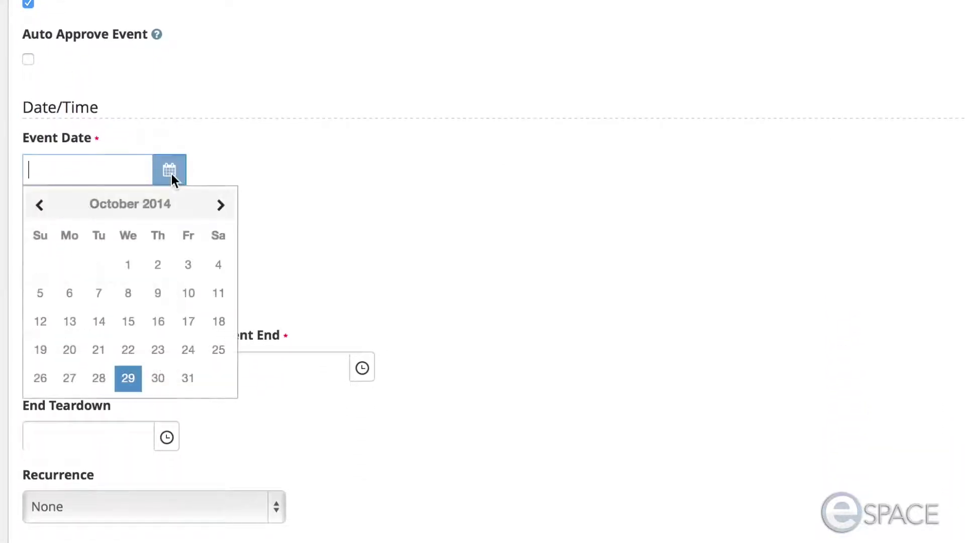
click(158, 376)
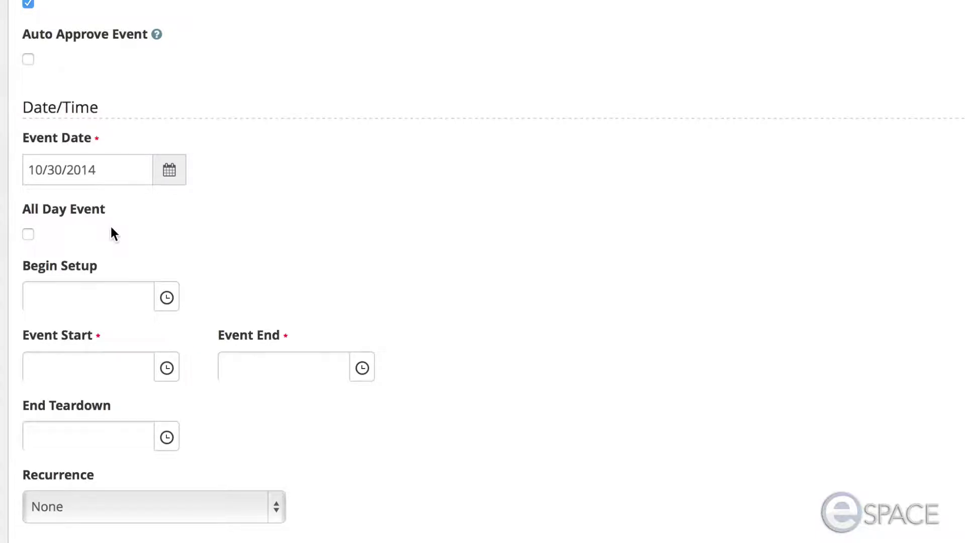
scroll(112, 232, down, 2)
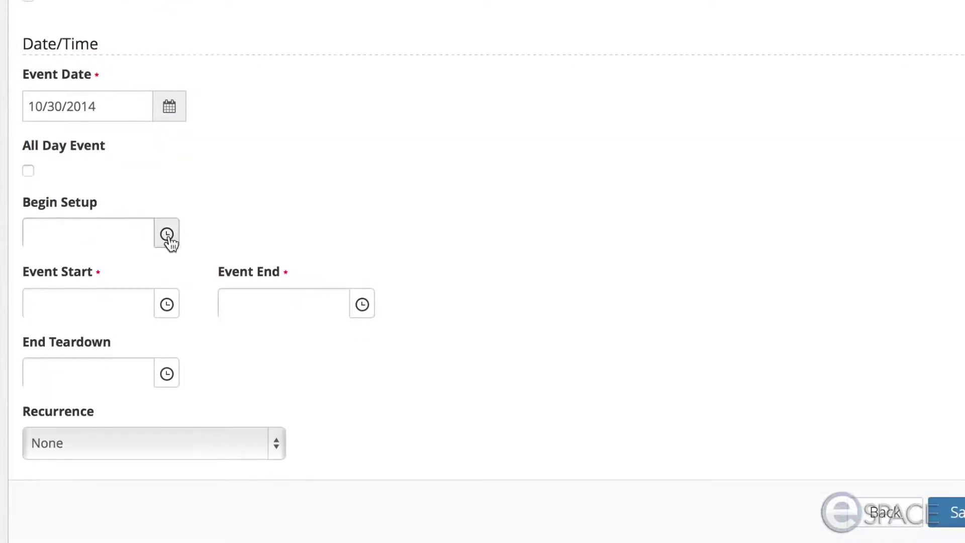
Set the setup start to 9:00 AM and the event start to 10:00 AM
click(167, 237)
scroll(99, 439, down, 2)
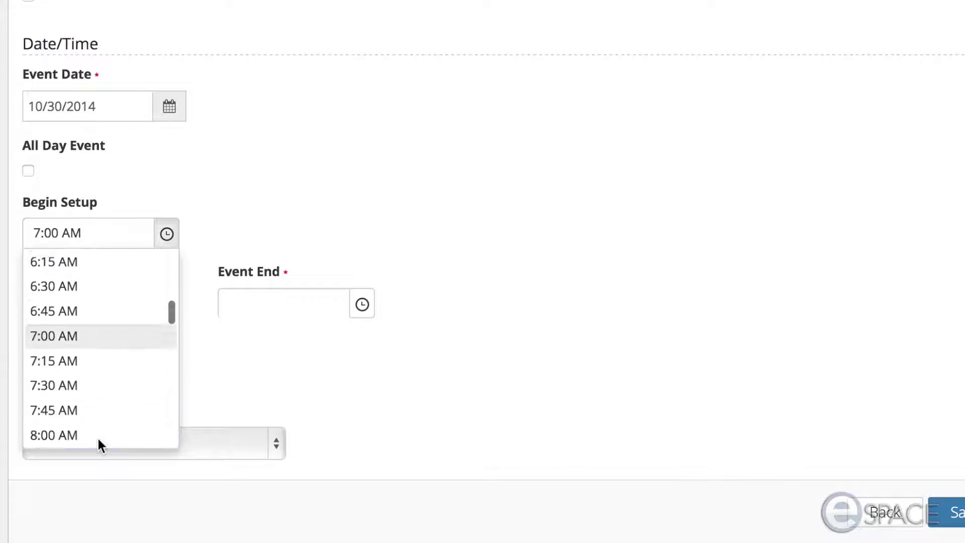
scroll(98, 439, down, 4)
click(74, 363)
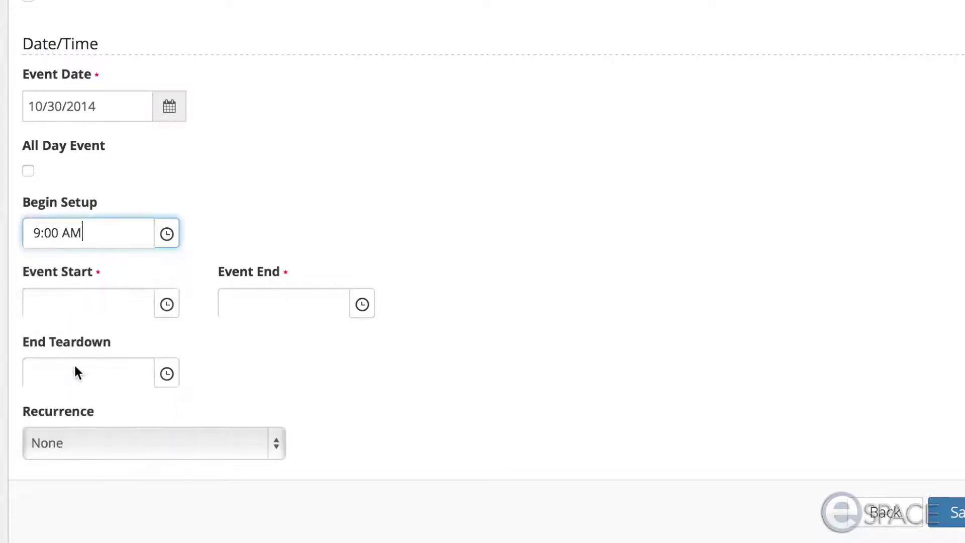
click(163, 307)
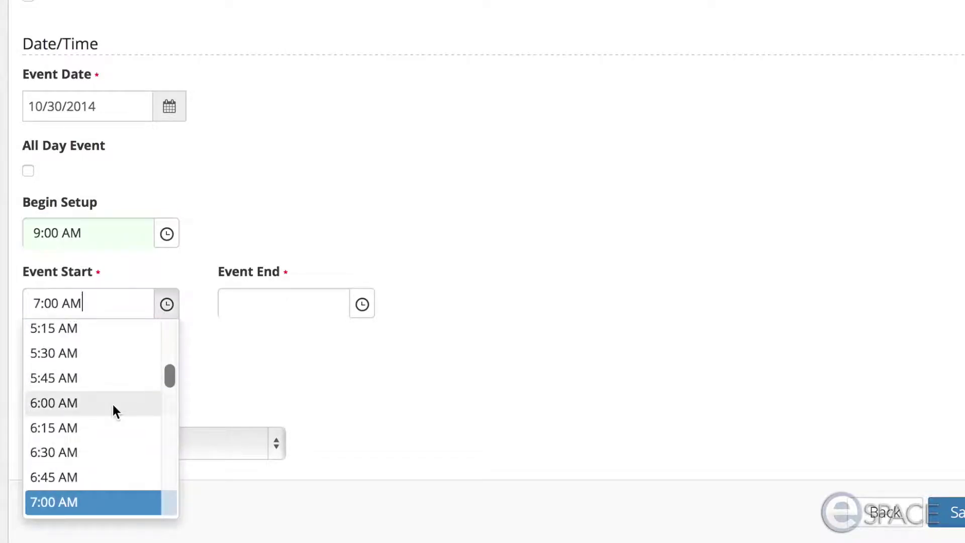
scroll(113, 407, down, 7)
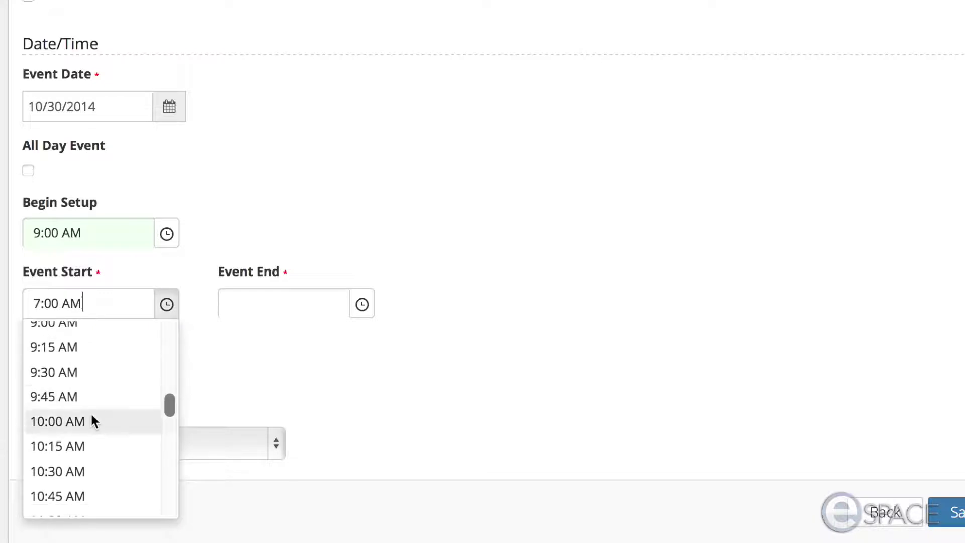
click(92, 421)
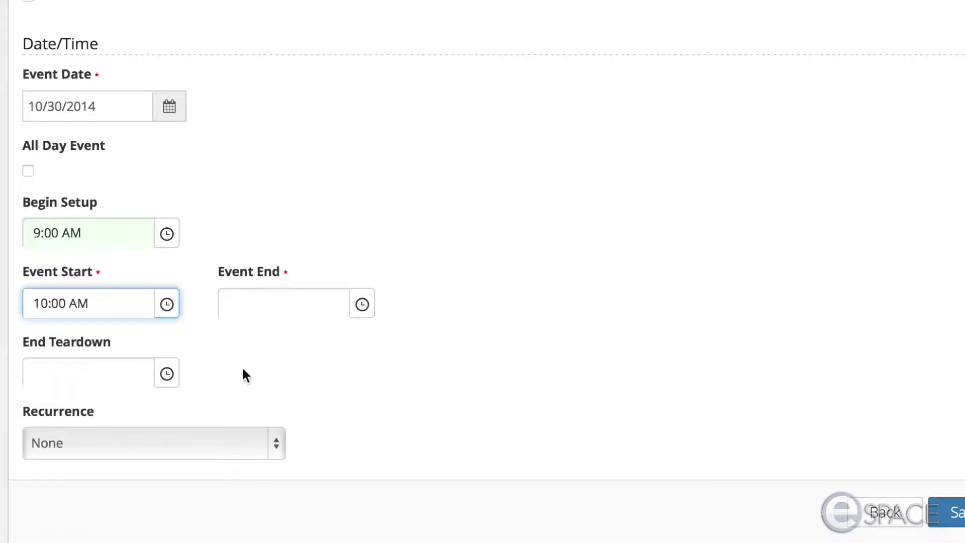
Set the event end to 12:00 PM and teardown end to 2:00 PM, with recurrence None
click(362, 305)
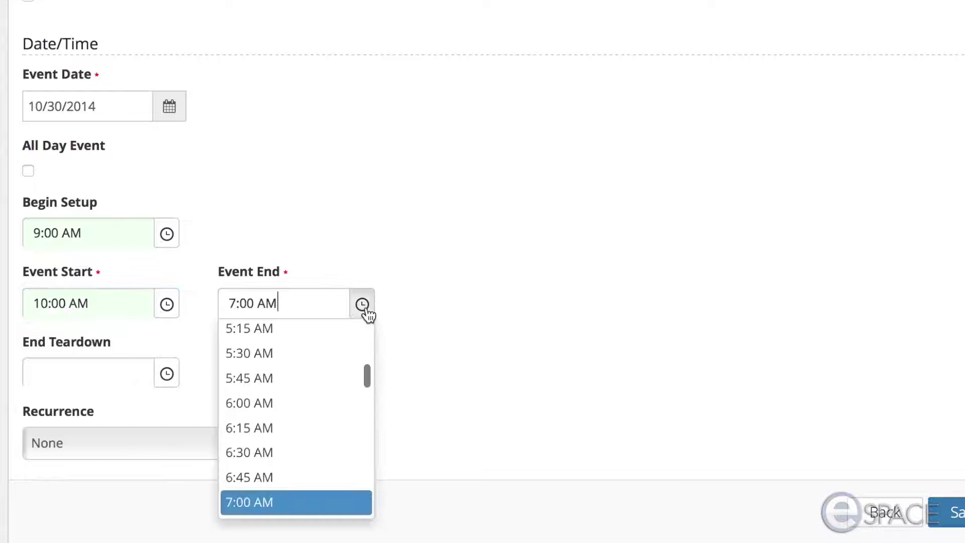
scroll(312, 418, down, 7)
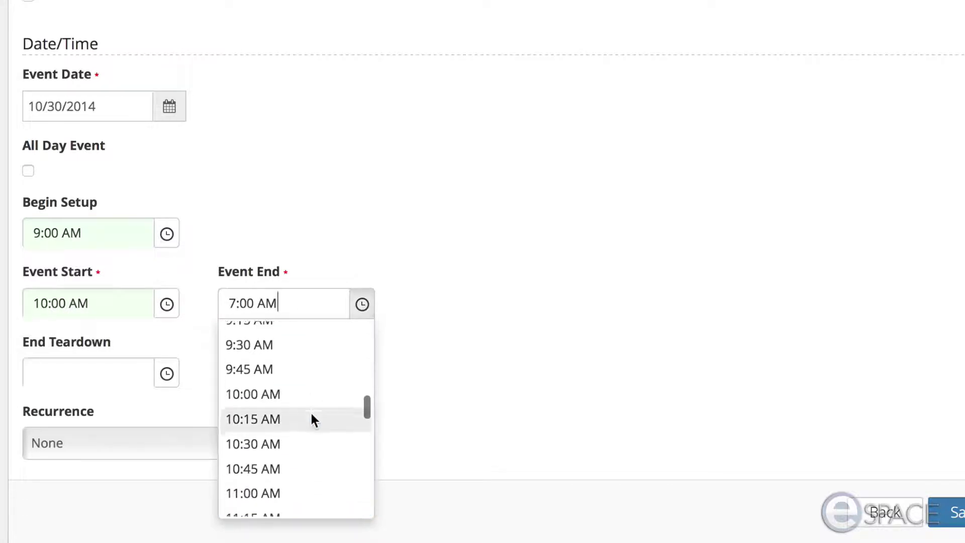
scroll(311, 420, down, 4)
click(279, 383)
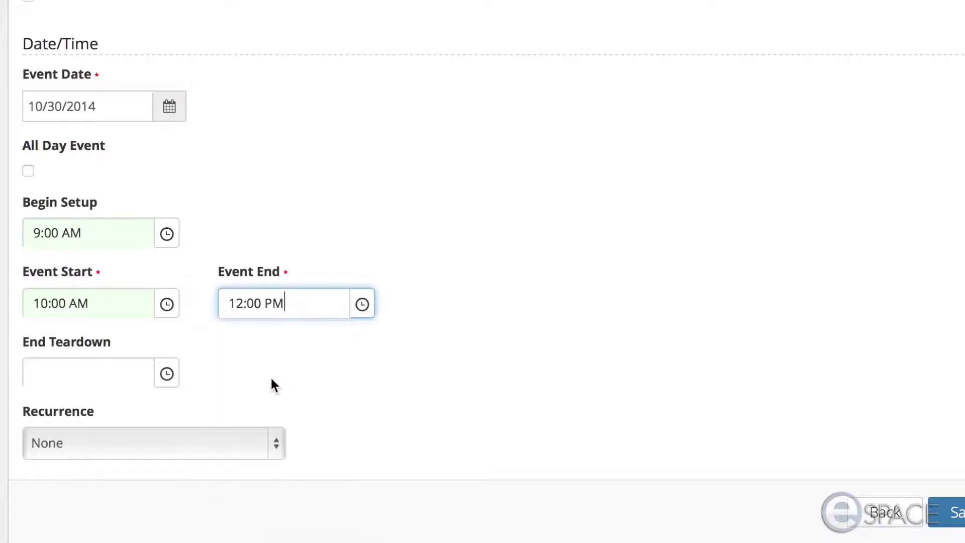
click(166, 374)
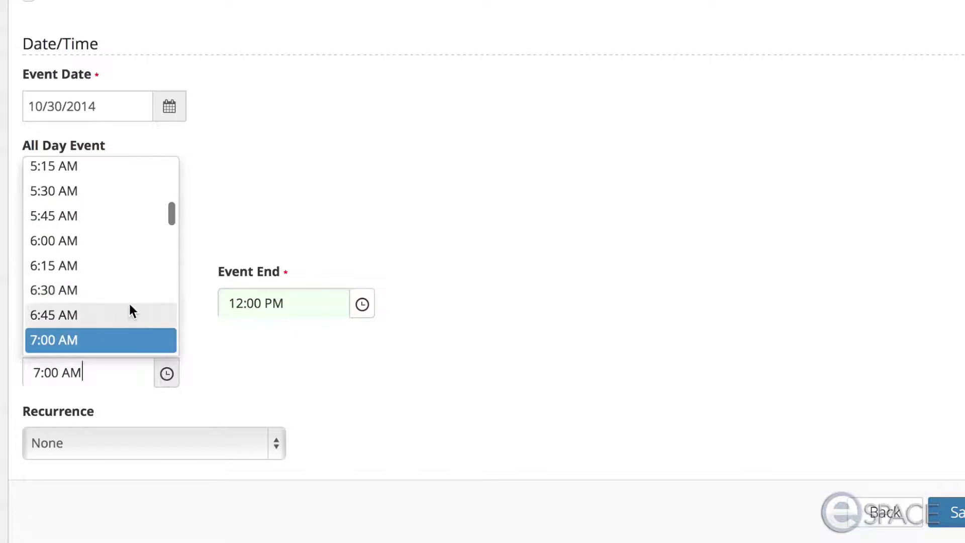
scroll(129, 309, down, 15)
scroll(130, 309, up, 1)
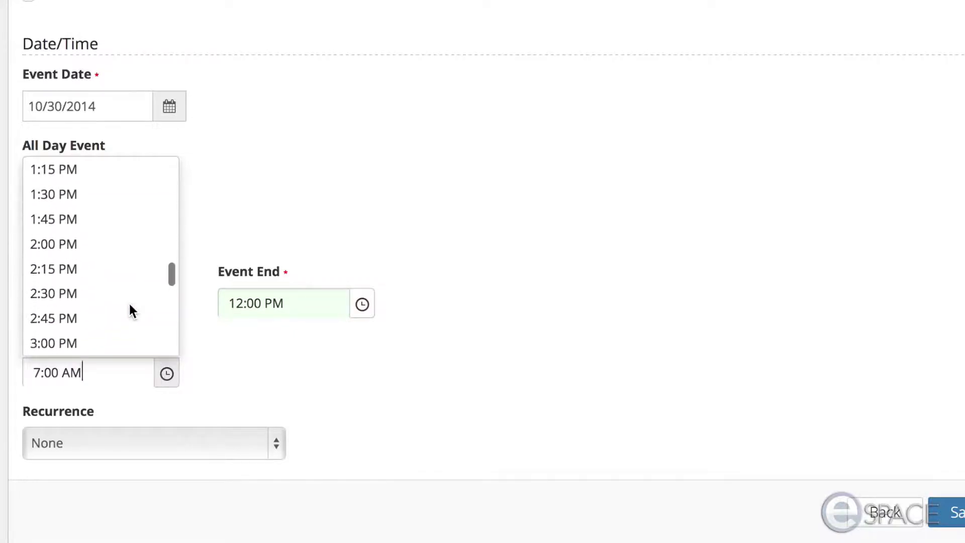
click(103, 259)
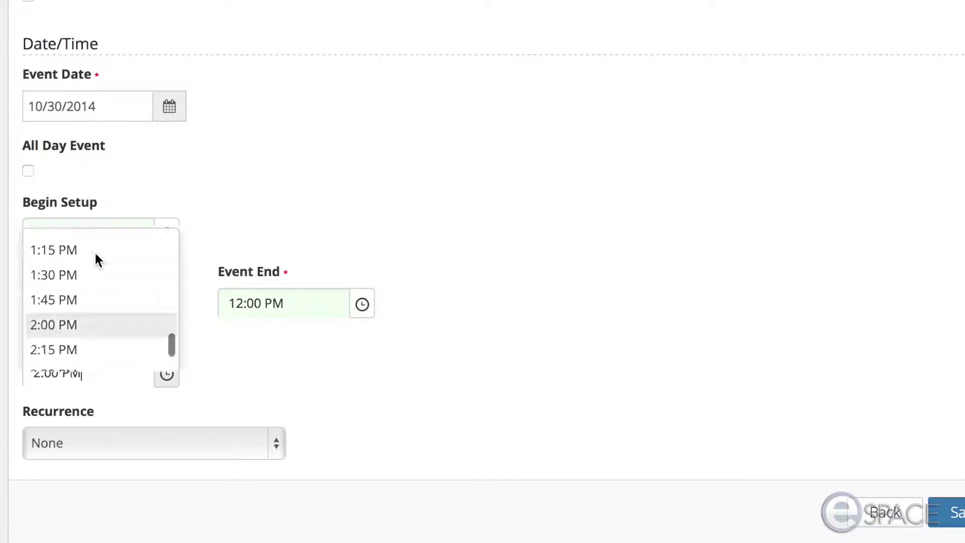
click(137, 445)
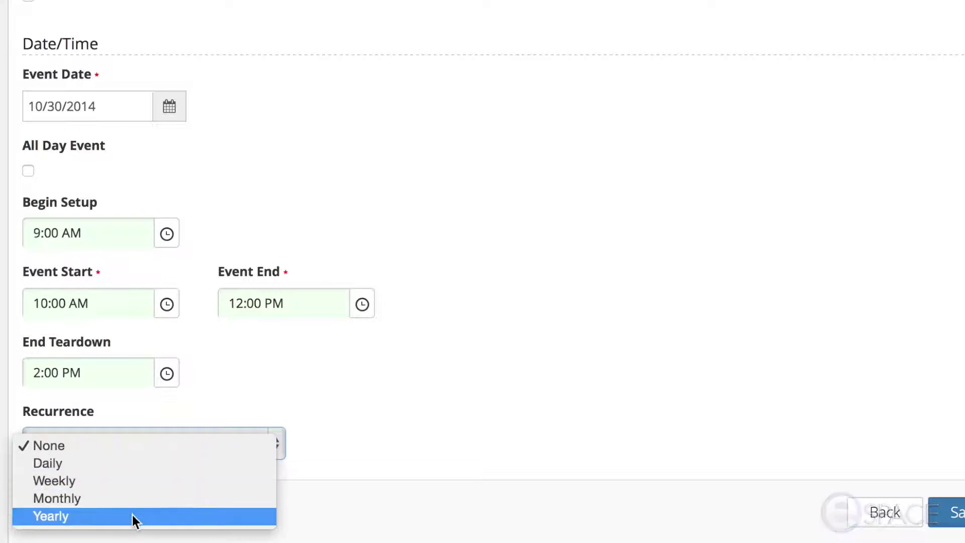
click(415, 456)
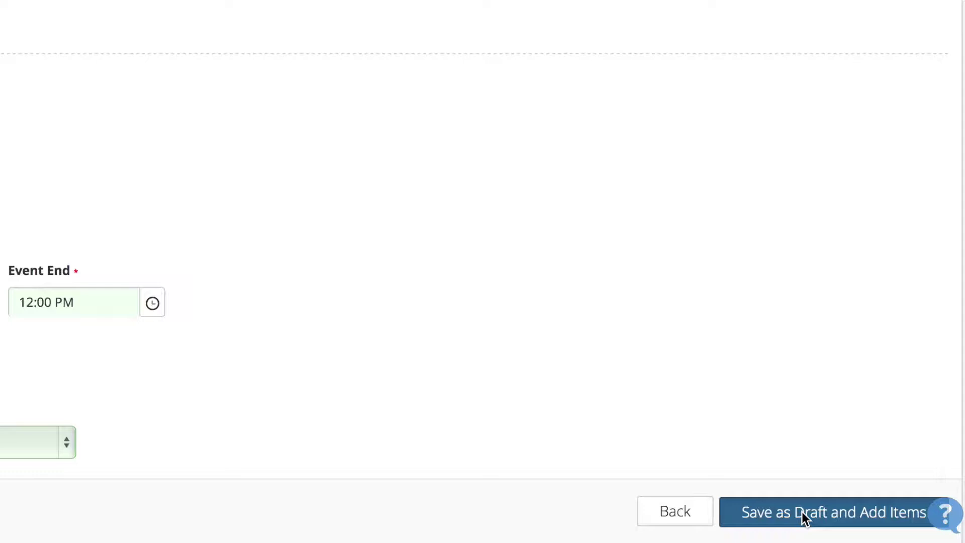
Save Great Event with 'Save as Draft and Add Items'
click(802, 511)
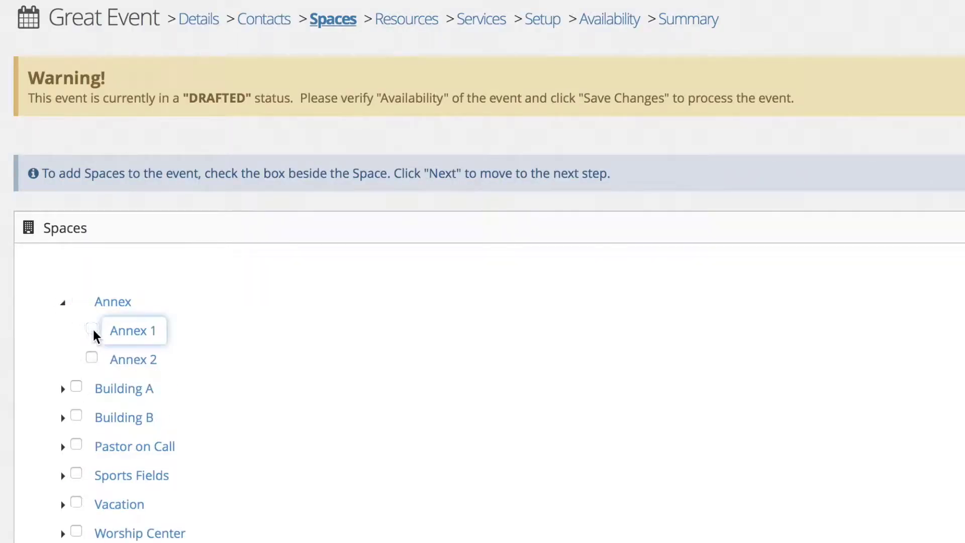
Book Annex 1 and Annex 2, keep Portable Sound System, and continue past Services to Setup
click(92, 331)
click(93, 360)
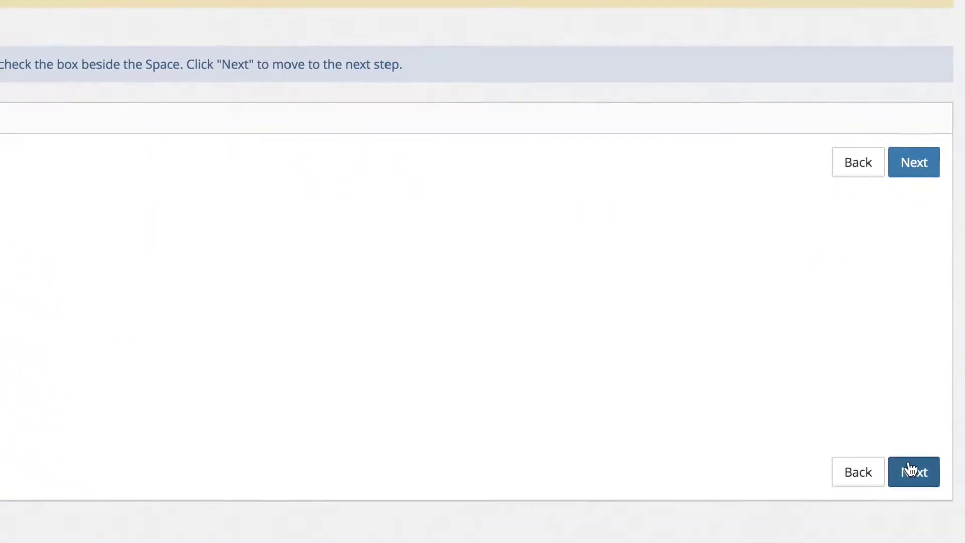
click(912, 470)
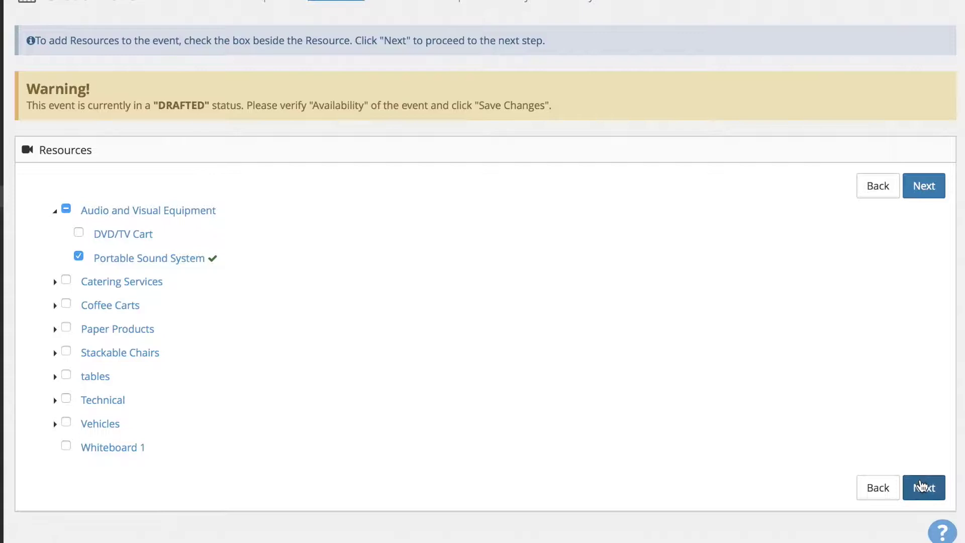
click(922, 486)
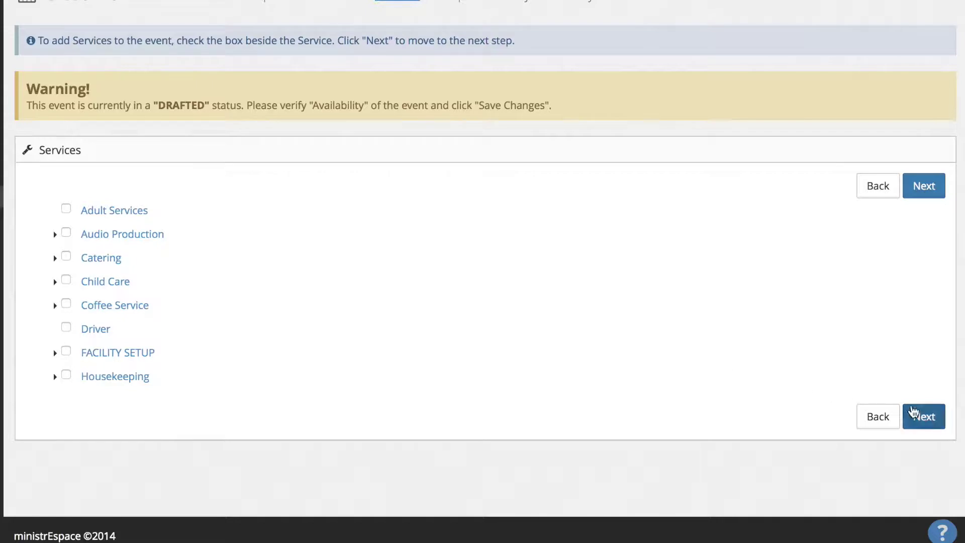
click(919, 413)
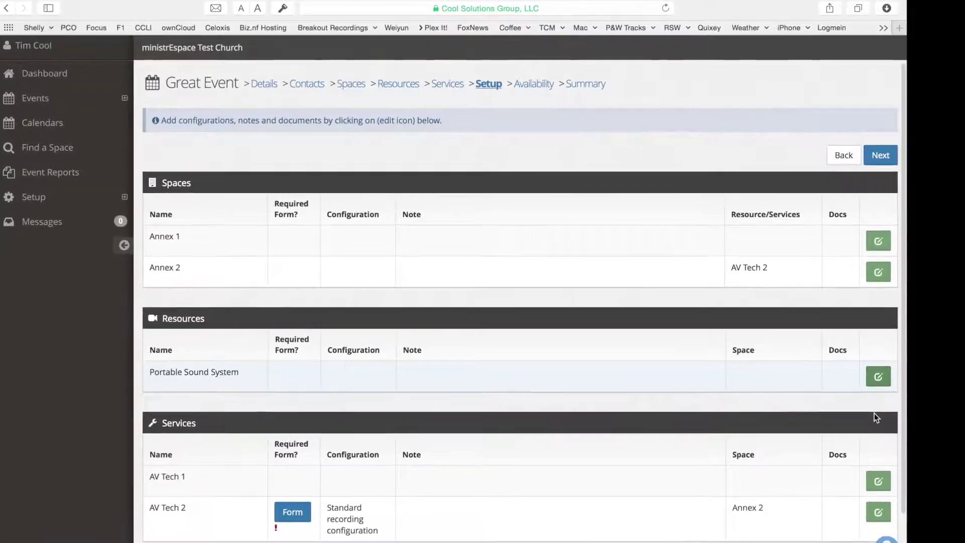
Review AV Tech 2's required form, then open its Item Setup page for editing
scroll(888, 402, down, 2)
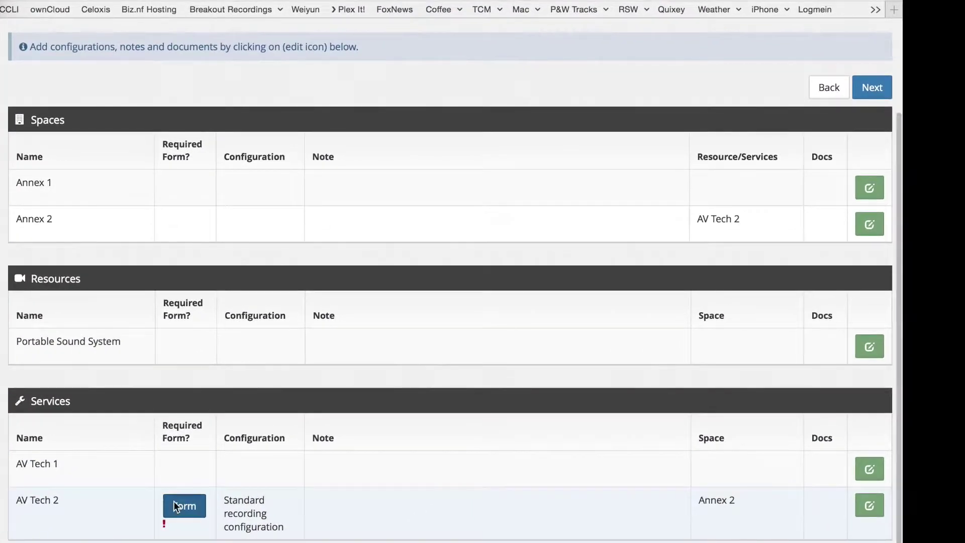
click(176, 508)
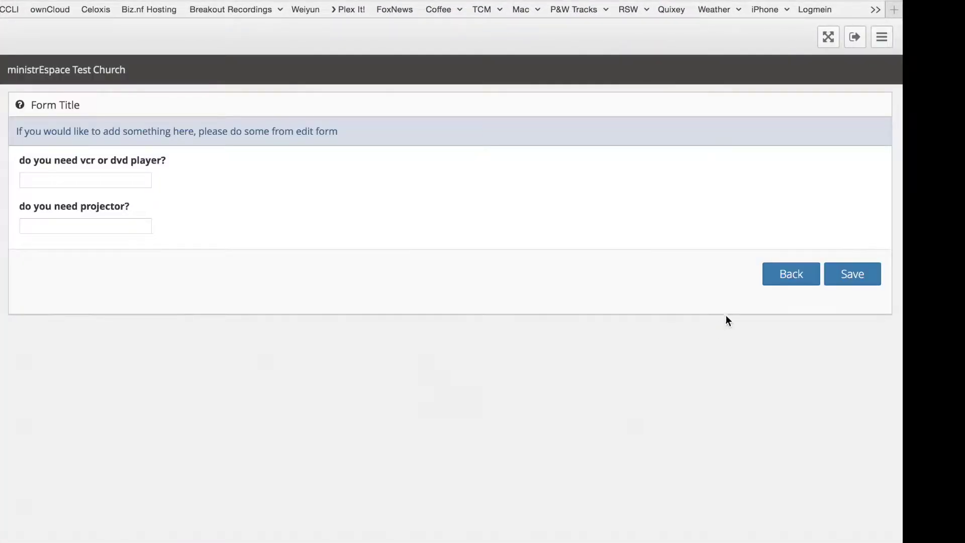
click(801, 274)
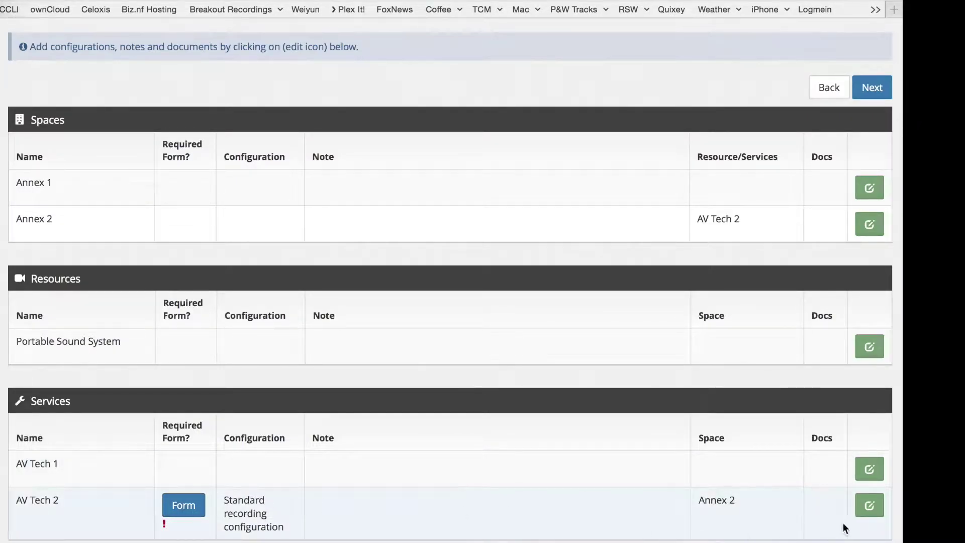
click(870, 506)
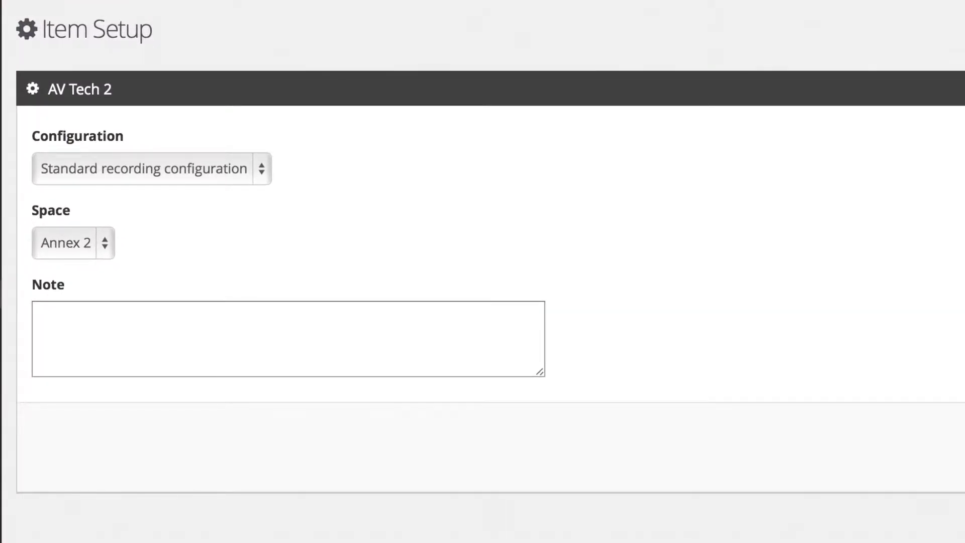
Change AV Tech 2 to Playback only configuration in Annex 1 and save
click(251, 165)
click(246, 153)
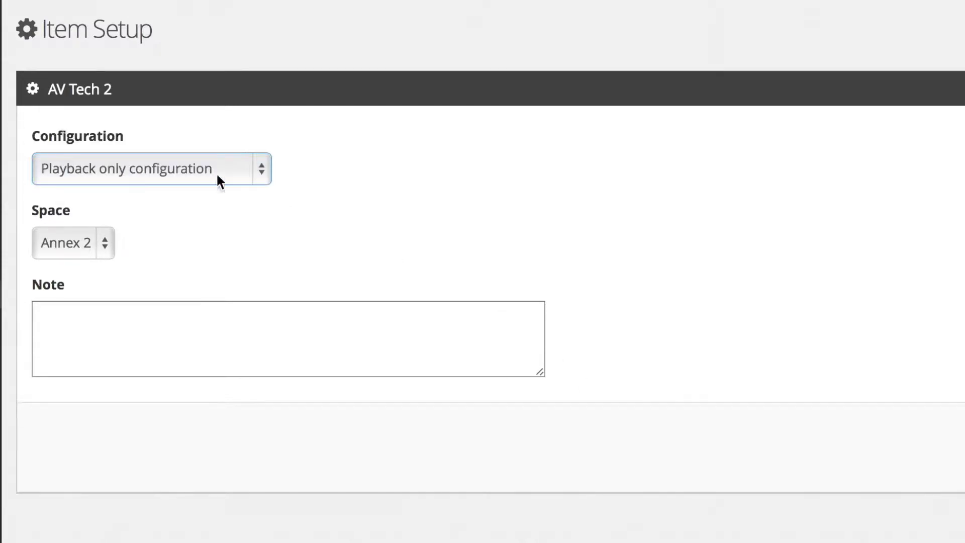
click(95, 239)
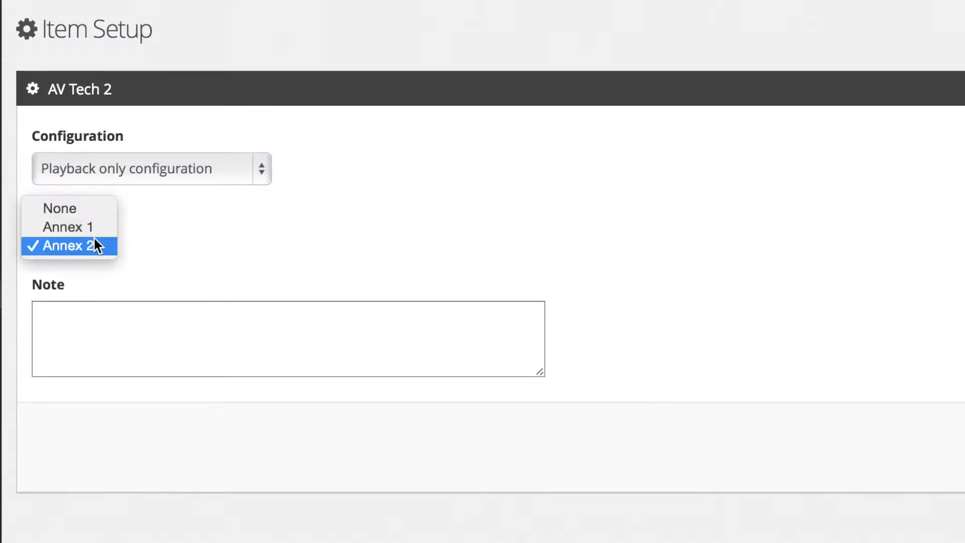
click(93, 228)
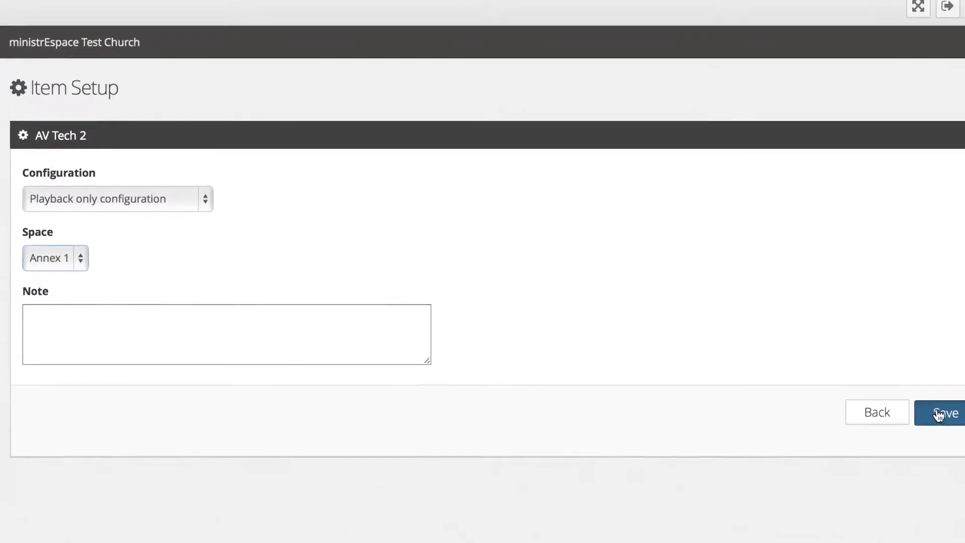
click(938, 415)
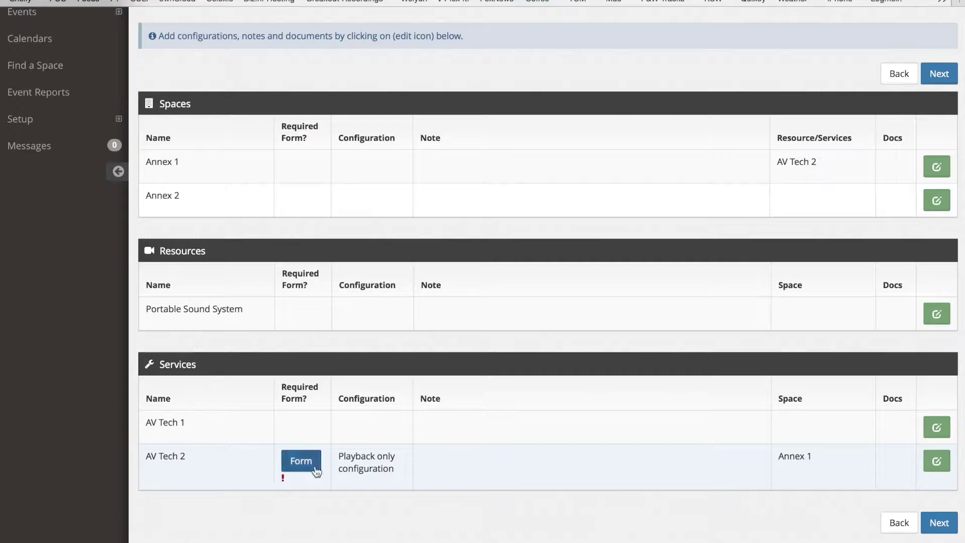
Go to the Availability check and leave Add Occurrence without adding one
click(935, 529)
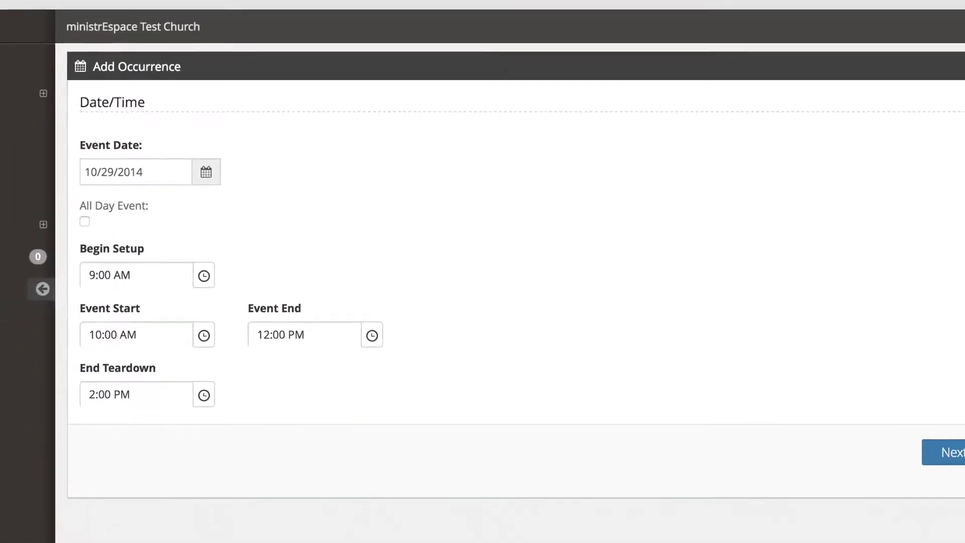
click(926, 424)
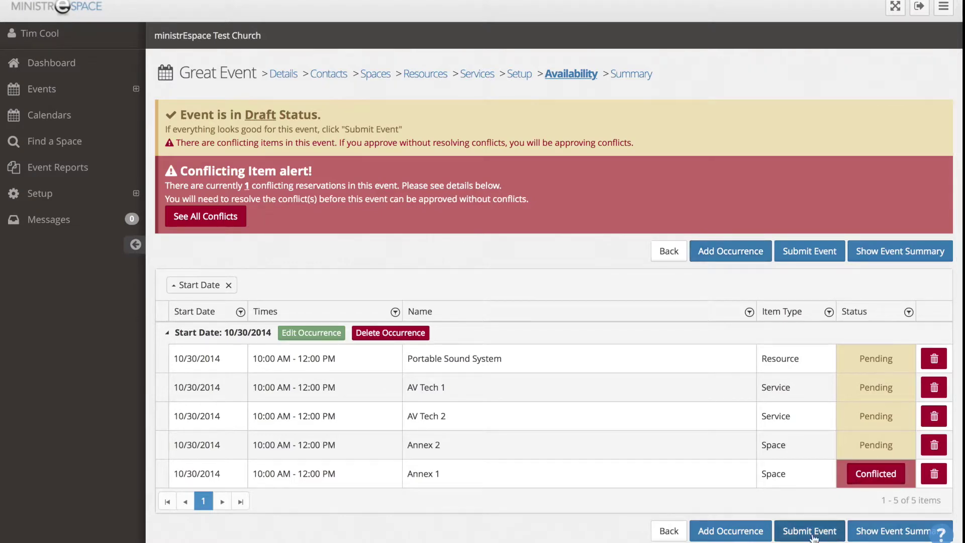
Save Great Event from its summary despite the conflicted reservation, then dismiss the conflict notice
click(876, 533)
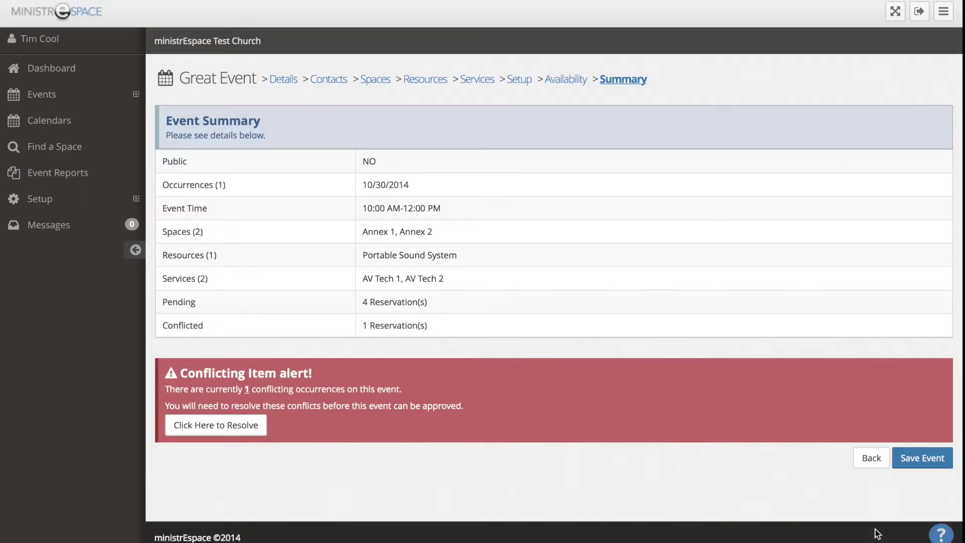
click(927, 463)
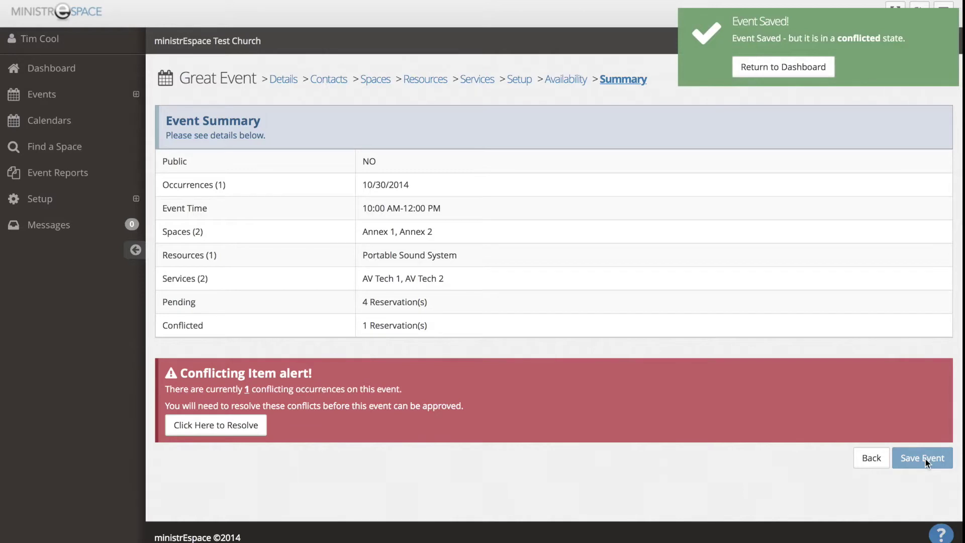
click(869, 458)
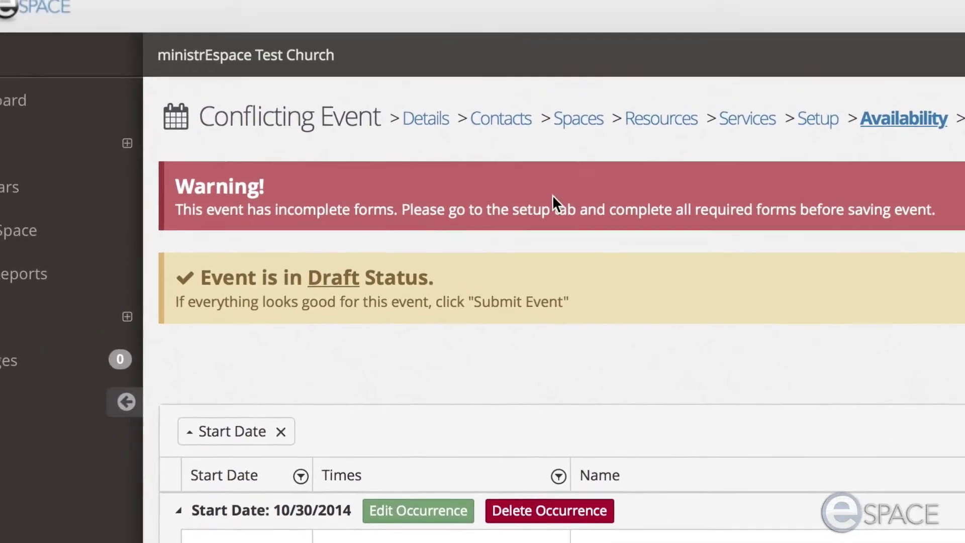
Return to the dashboard and open the My Drafts dropdown
click(10, 100)
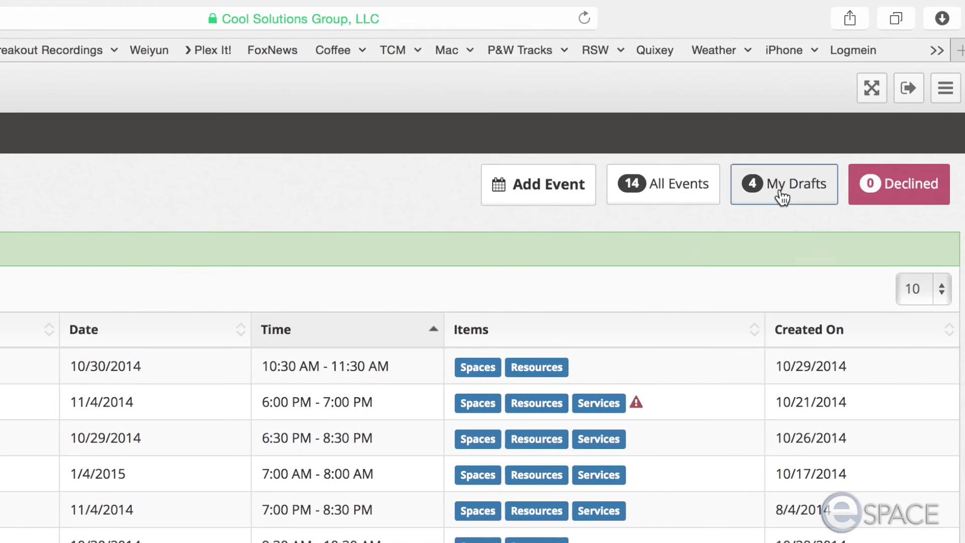
click(782, 198)
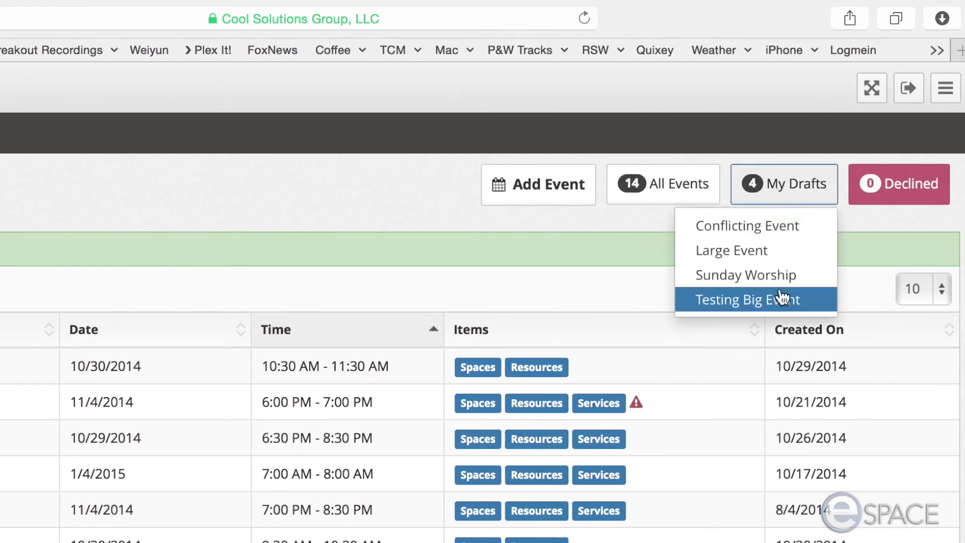